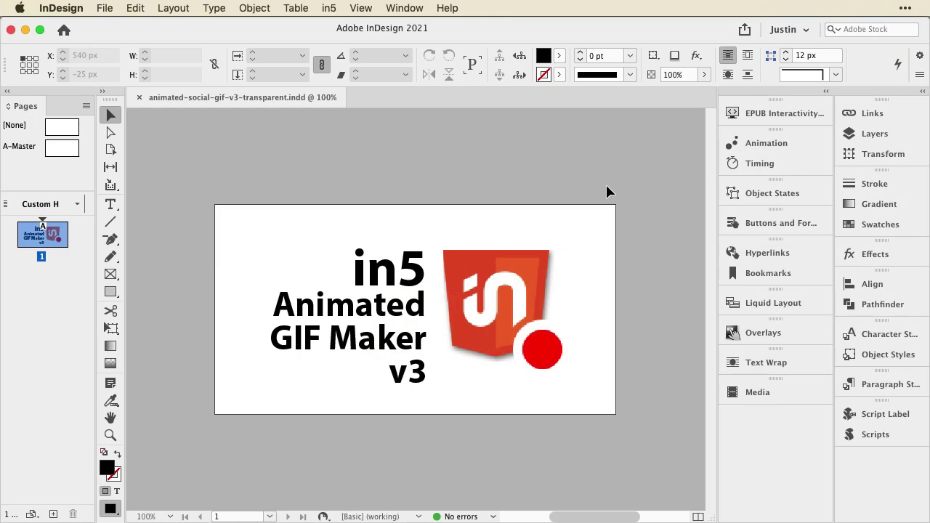
Select the in5 text inside the banner group and show its animation settings
{"action": "left_click", "coordinate": [396, 269]}
{"action": "double_click", "coordinate": [390, 273]}
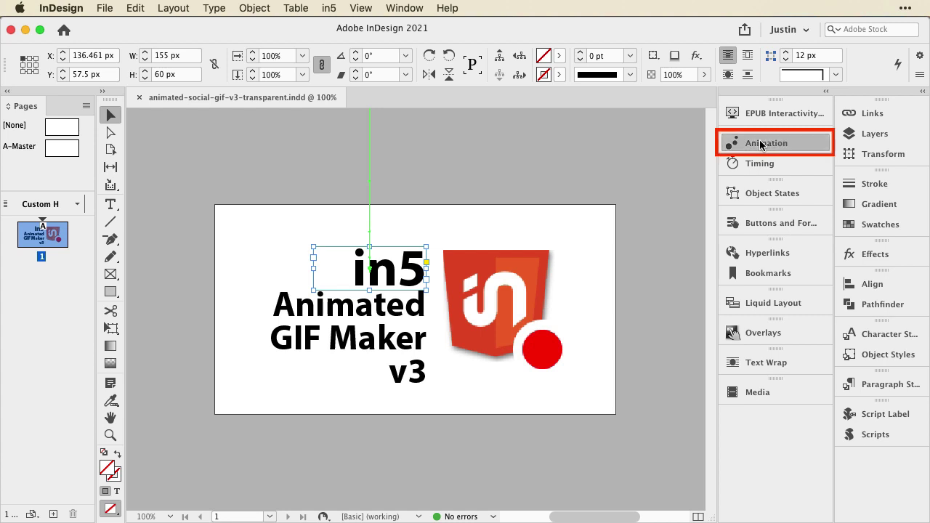
{"action": "left_click", "coordinate": [760, 145]}
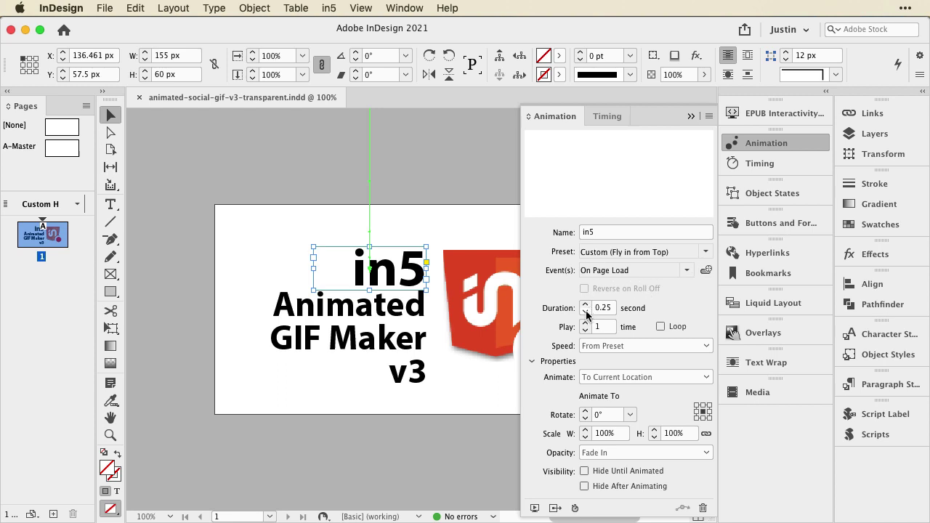
Review the Animated, GIF Maker and v3 text animations, then the group's 0.75-second Fade Out
{"action": "left_click", "coordinate": [383, 307]}
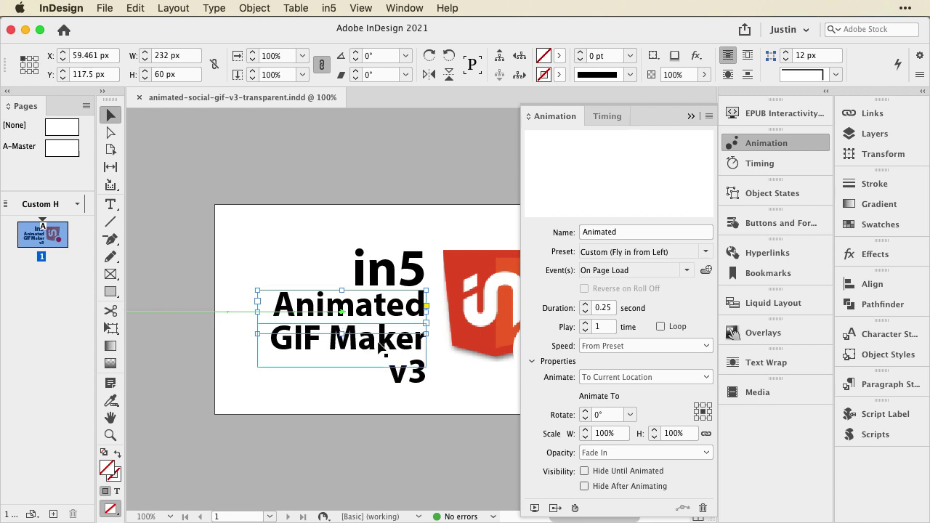
{"action": "left_click", "coordinate": [379, 347]}
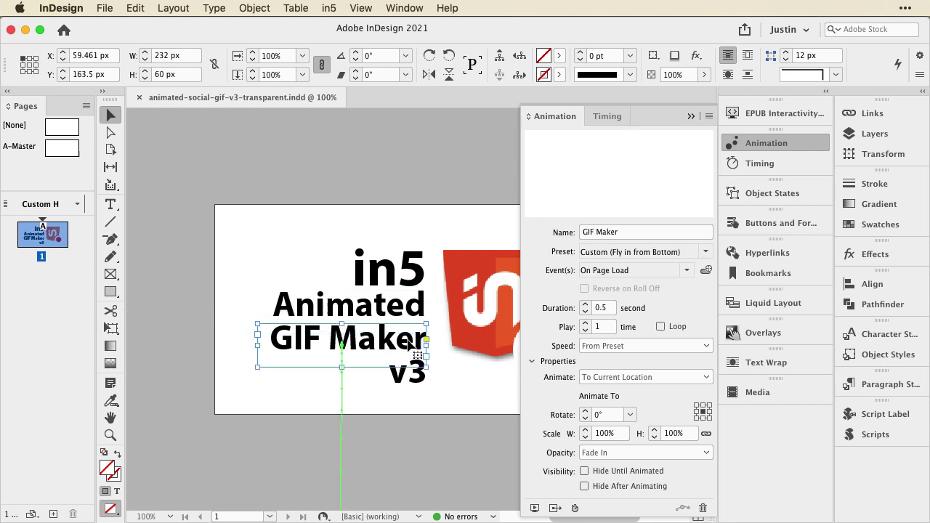
{"action": "left_click", "coordinate": [417, 373]}
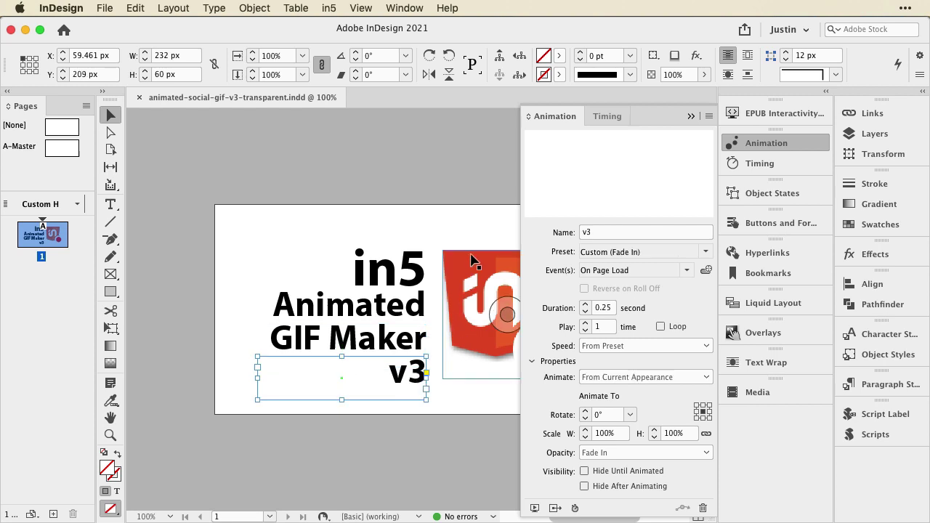
{"action": "key", "text": "Escape"}
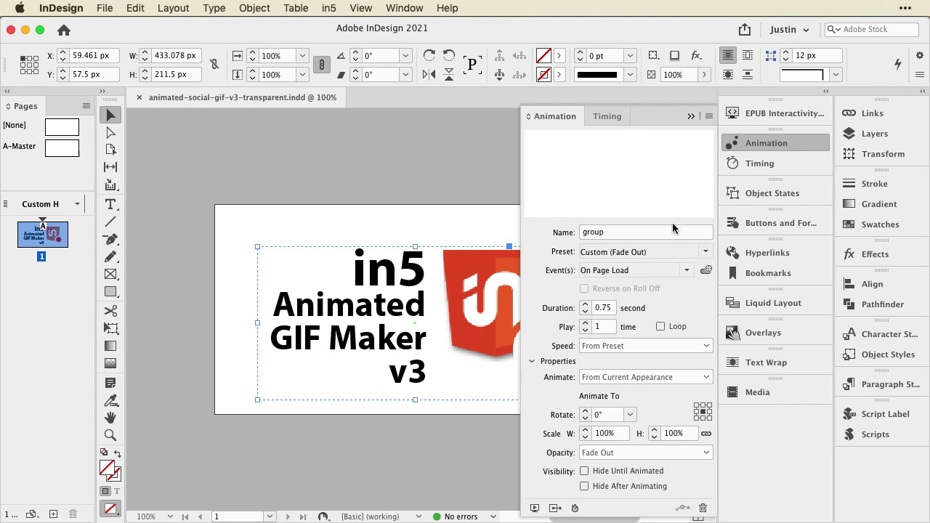
Play the banner in EPUB Interactivity Preview from in5 fly-in to fade-out, then return to the page
{"action": "left_click", "coordinate": [759, 163]}
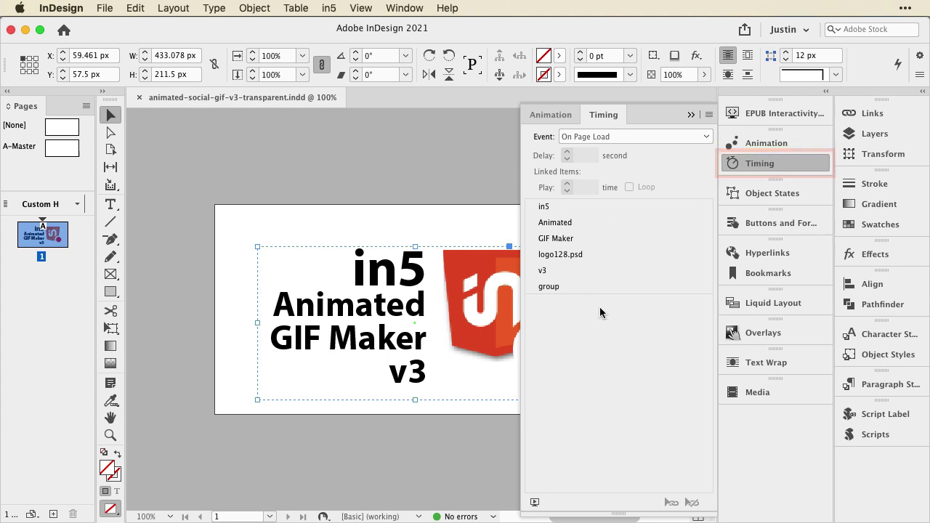
{"action": "left_click", "coordinate": [536, 501]}
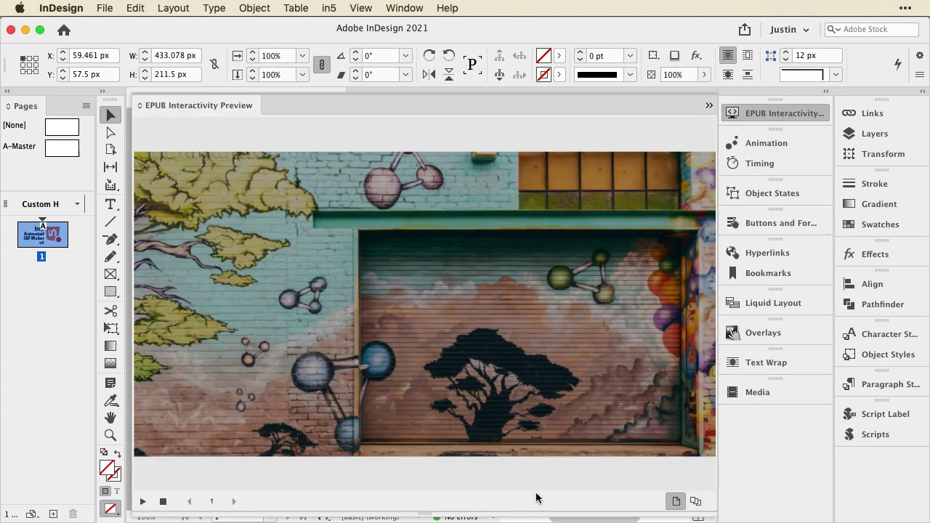
{"action": "left_click", "coordinate": [142, 503]}
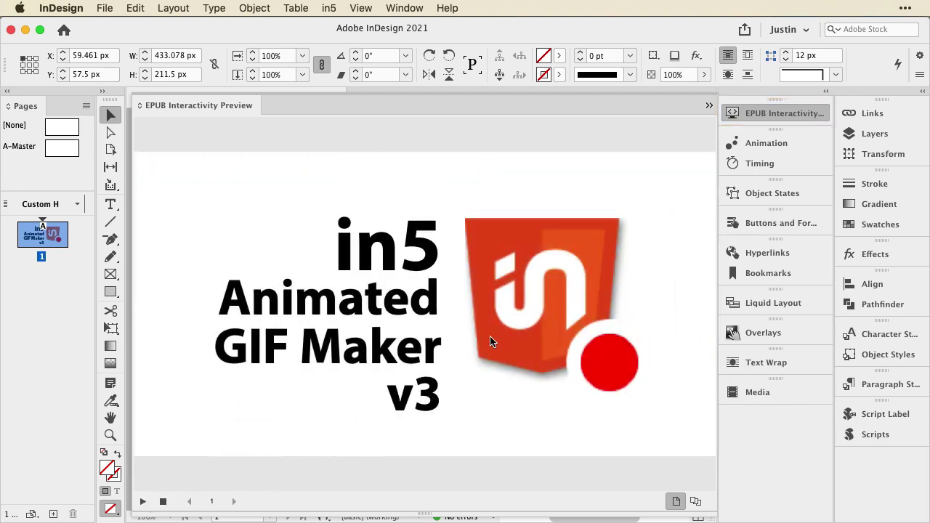
{"action": "left_click", "coordinate": [750, 114]}
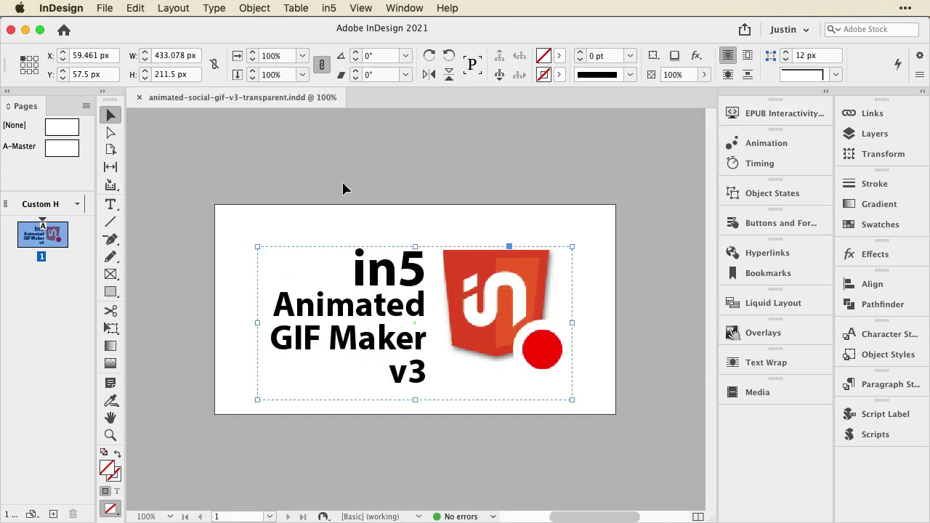
{"action": "left_click", "coordinate": [334, 10]}
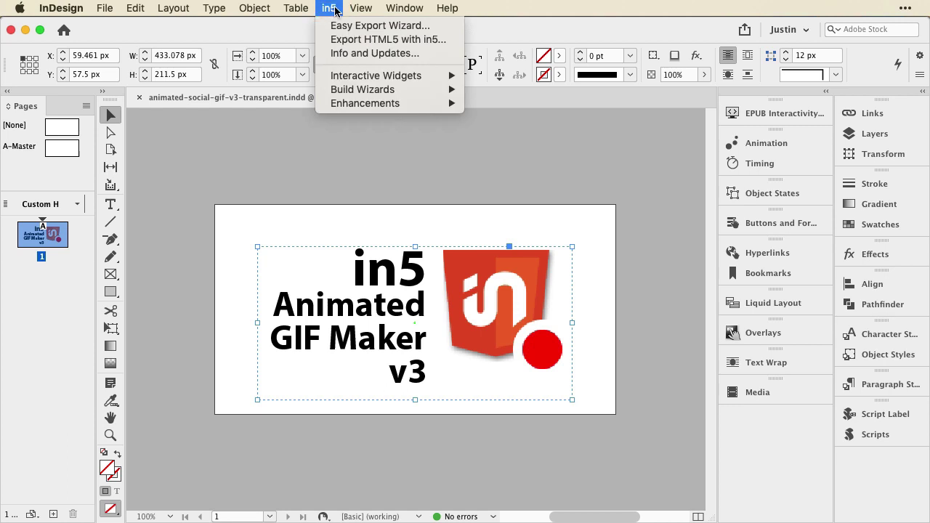
{"action": "left_click", "coordinate": [340, 26]}
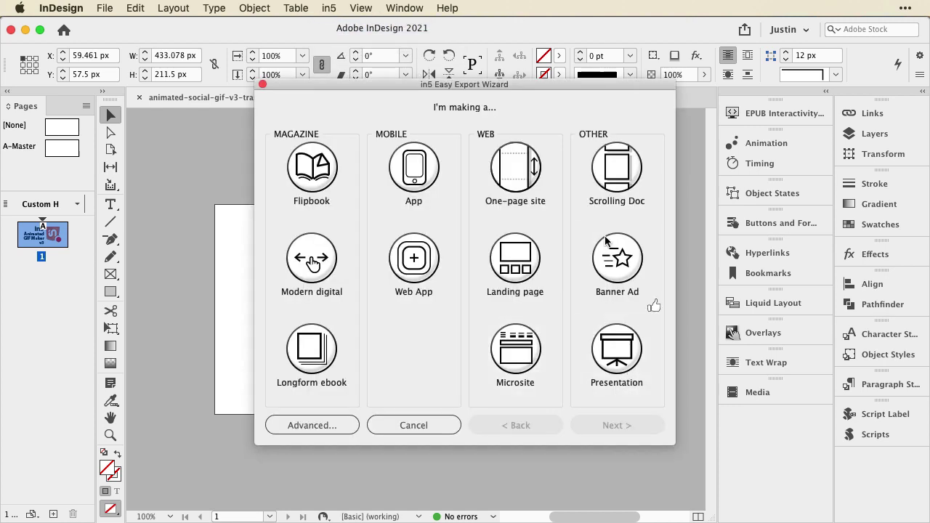
{"action": "left_click", "coordinate": [626, 277]}
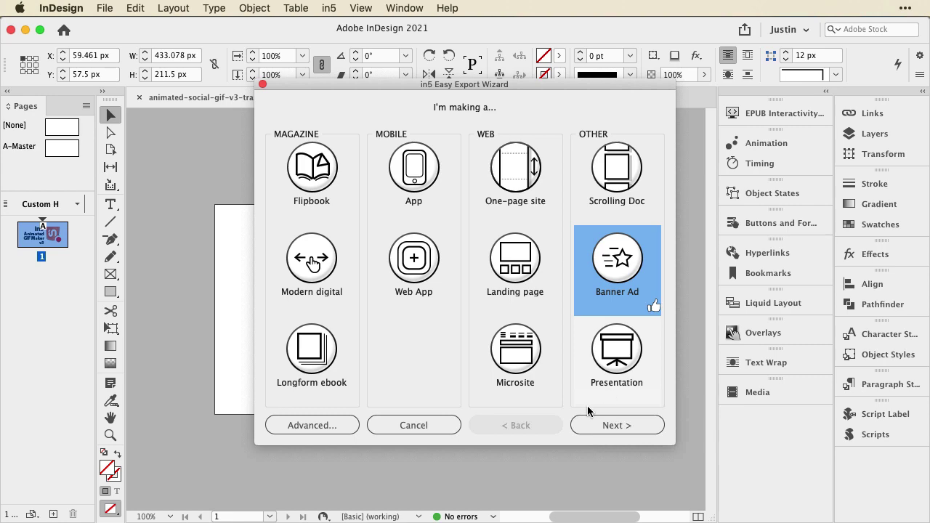
{"action": "left_click", "coordinate": [437, 427]}
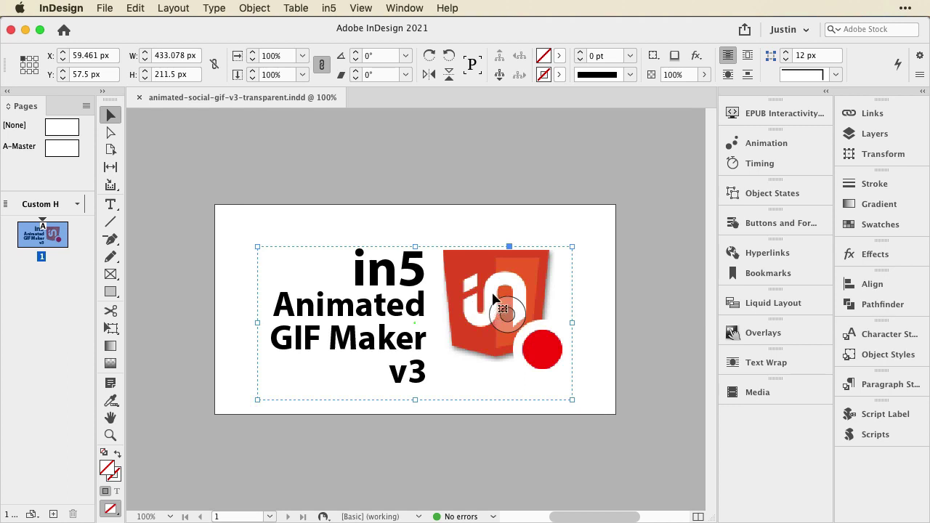
Export the banner to HTML5 with in5 using RGB Green as the background page colour
{"action": "left_click", "coordinate": [322, 8]}
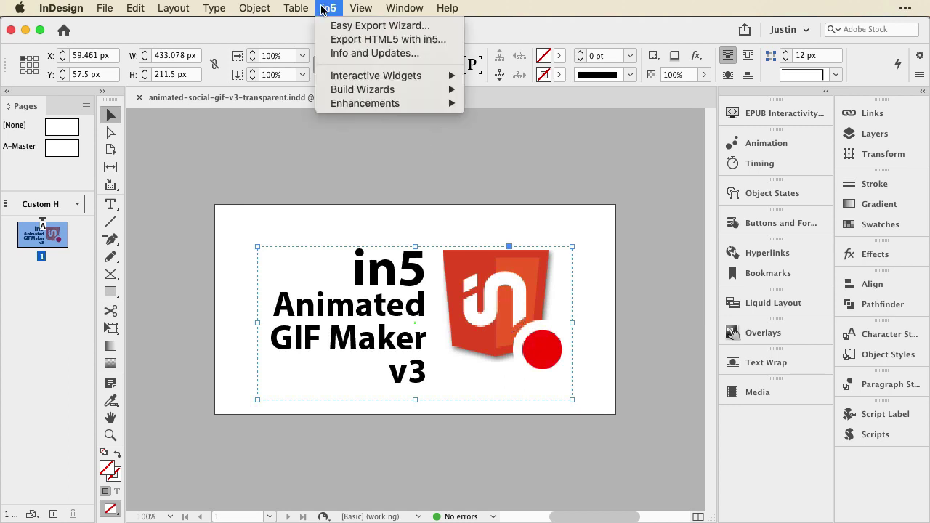
{"action": "left_click", "coordinate": [326, 39]}
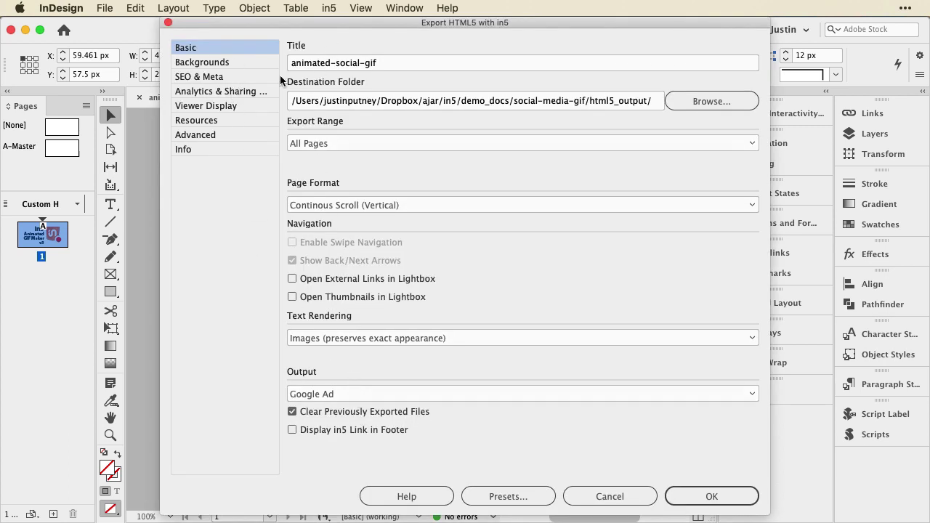
{"action": "left_click", "coordinate": [244, 64]}
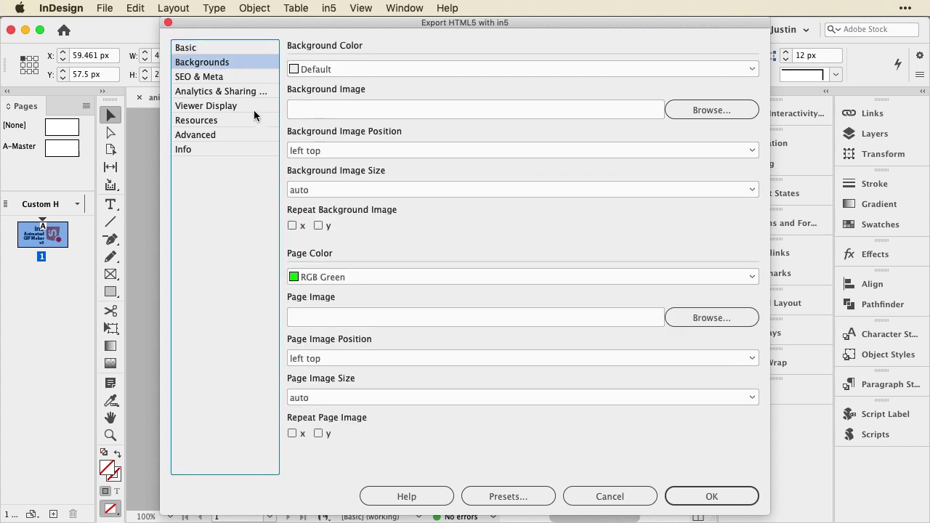
{"action": "left_click", "coordinate": [393, 277]}
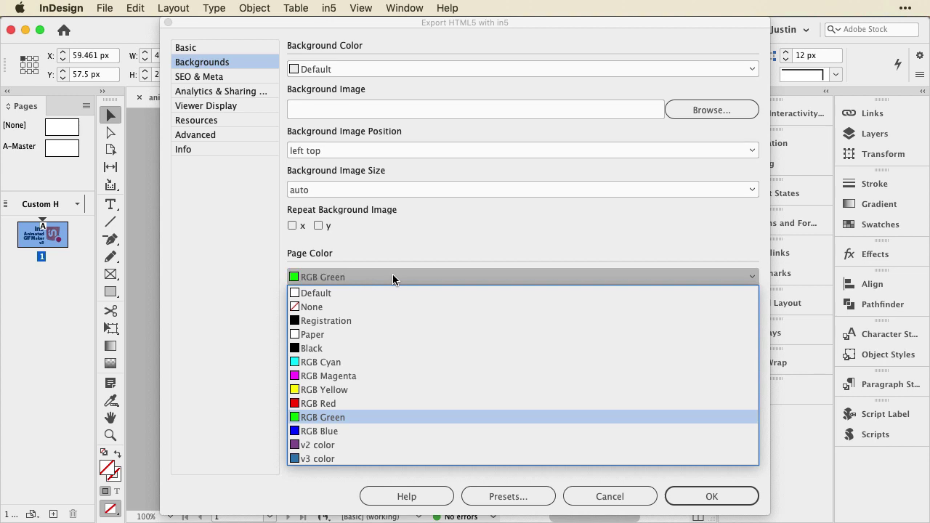
{"action": "left_click", "coordinate": [393, 277]}
{"action": "left_click", "coordinate": [676, 499]}
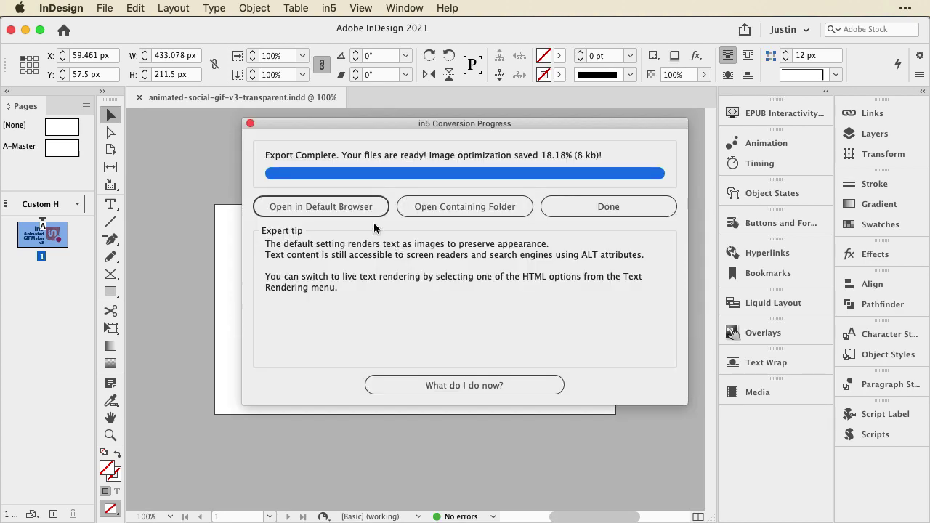
Open the exported page in Chrome and record it as MP4 with the in5 Animated GIF Maker
{"action": "left_click", "coordinate": [370, 211]}
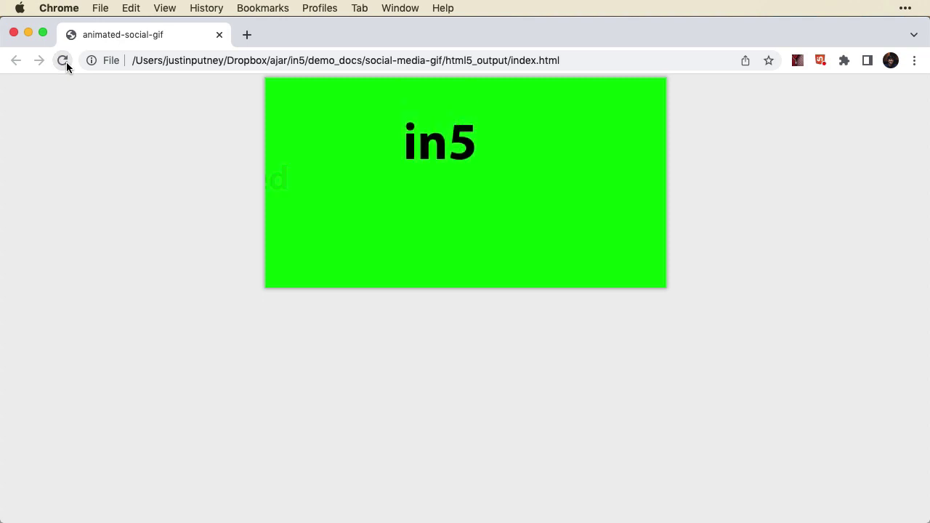
{"action": "left_click", "coordinate": [817, 64]}
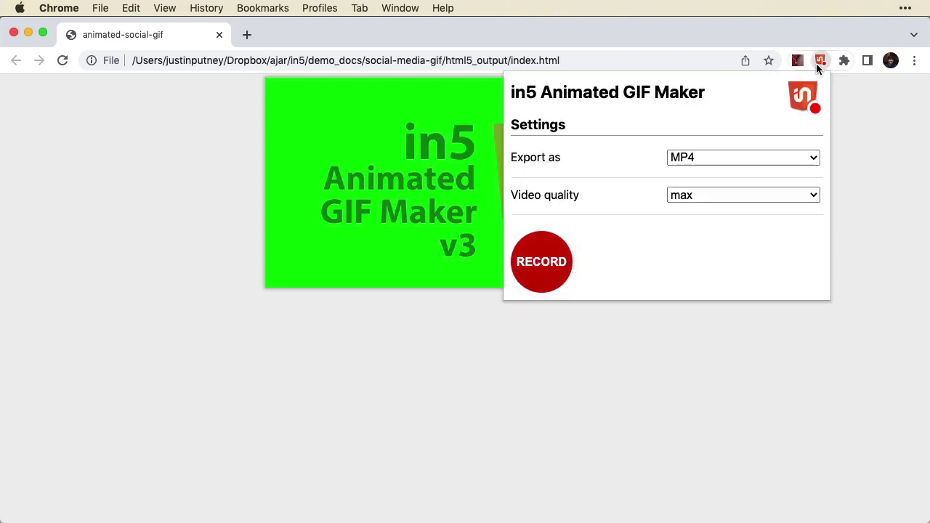
{"action": "left_click", "coordinate": [708, 159]}
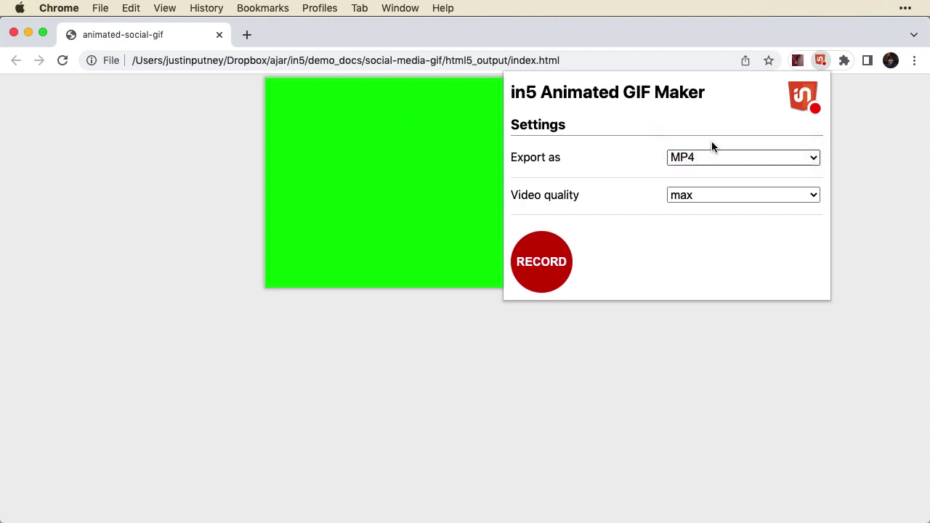
{"action": "left_click", "coordinate": [712, 146]}
{"action": "left_click", "coordinate": [708, 153]}
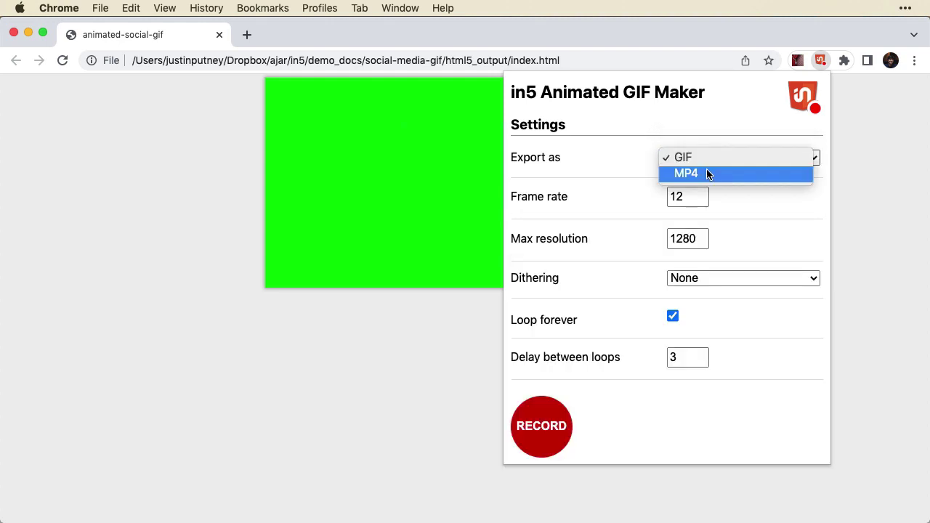
{"action": "left_click", "coordinate": [707, 169]}
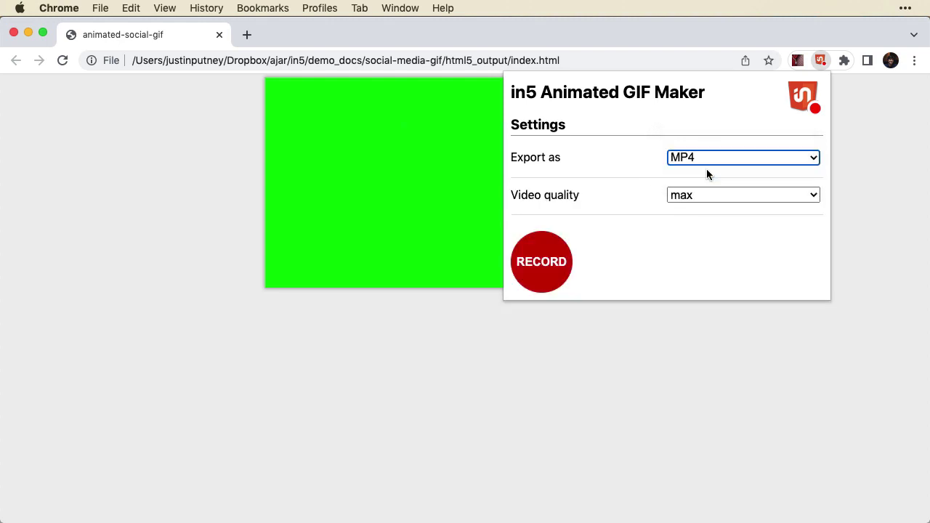
{"action": "left_click", "coordinate": [562, 254]}
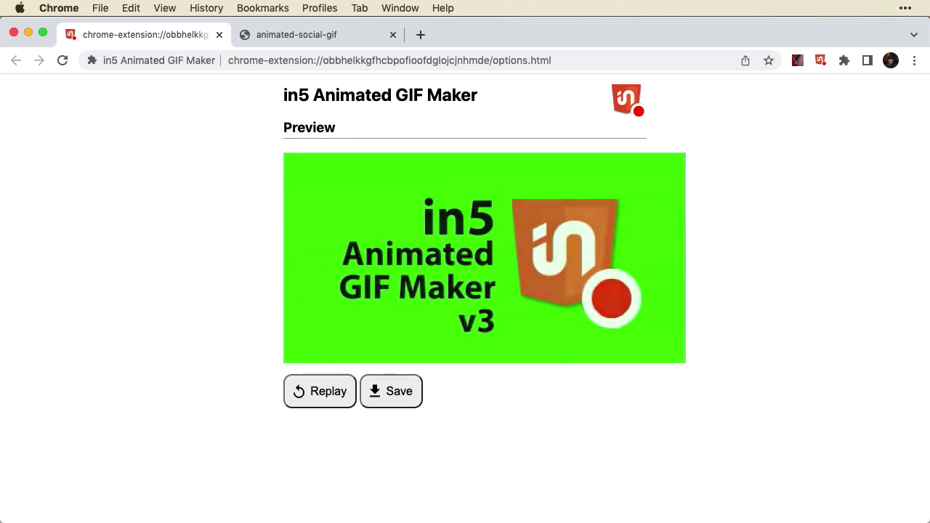
Save the recording as in5_recording_green.mp4 and scrub through the video in Photoshop
{"action": "left_click", "coordinate": [415, 399]}
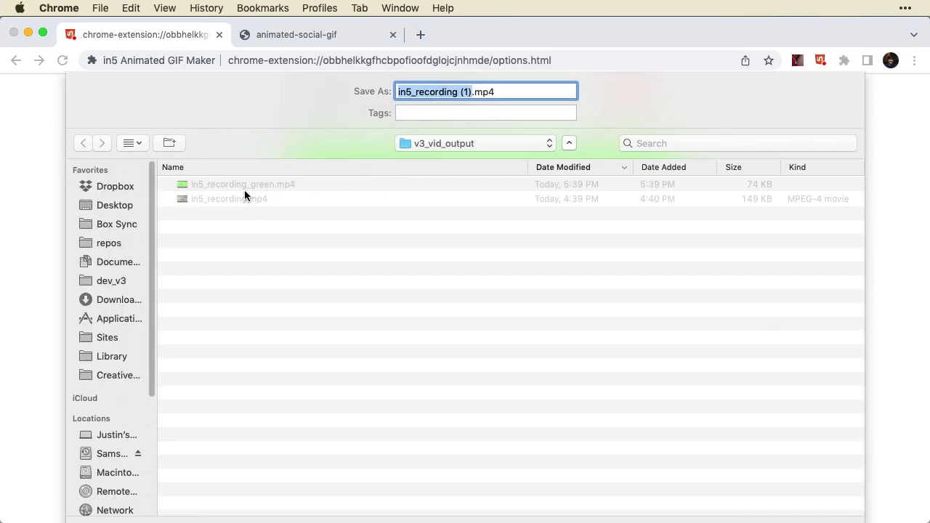
{"action": "left_click", "coordinate": [245, 184]}
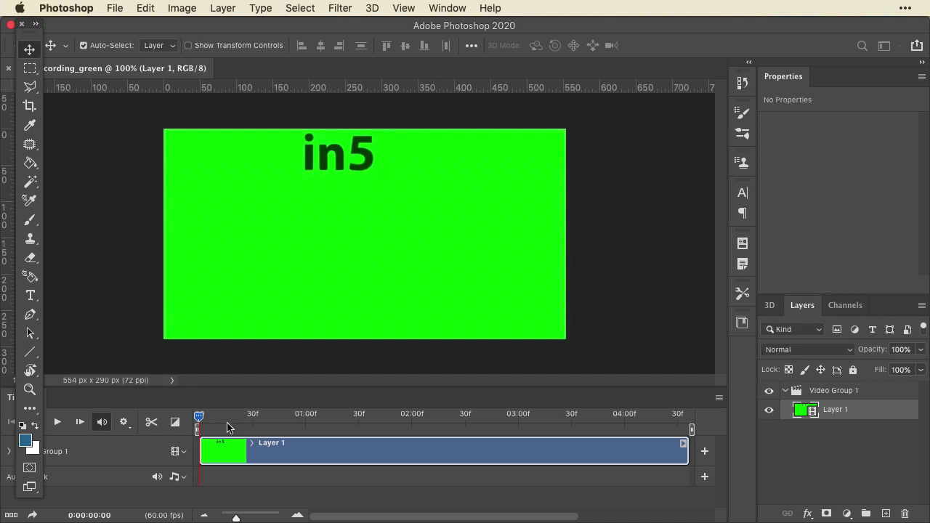
{"action": "left_click_drag", "start_coordinate": [199, 419], "coordinate": [450, 479]}
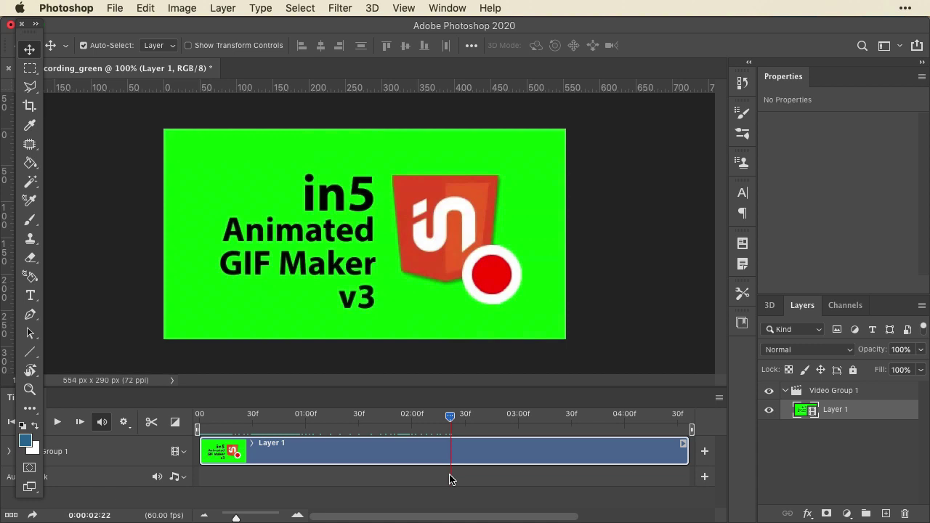
Open File > Export > Save for Web (Legacy) and set the output format to GIF
{"action": "left_click", "coordinate": [118, 8]}
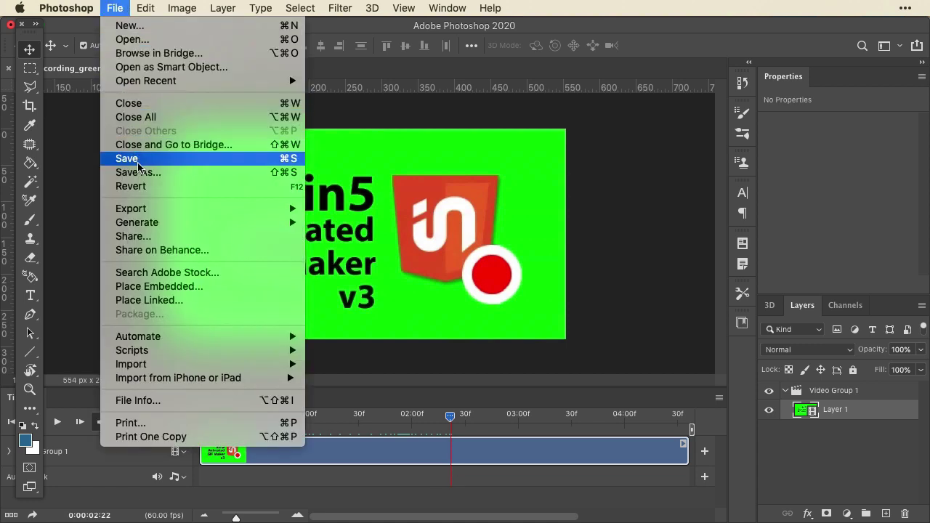
{"action": "mouse_move", "coordinate": [291, 209]}
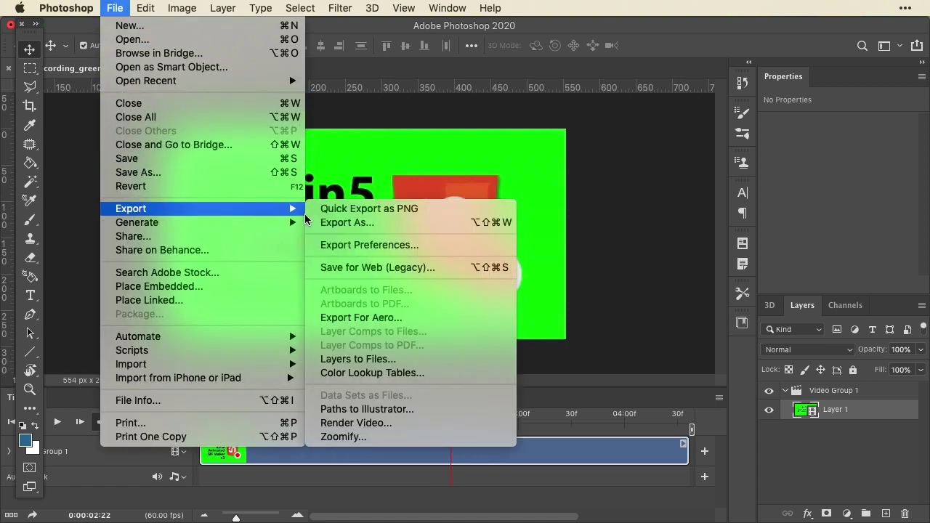
{"action": "left_click", "coordinate": [368, 269]}
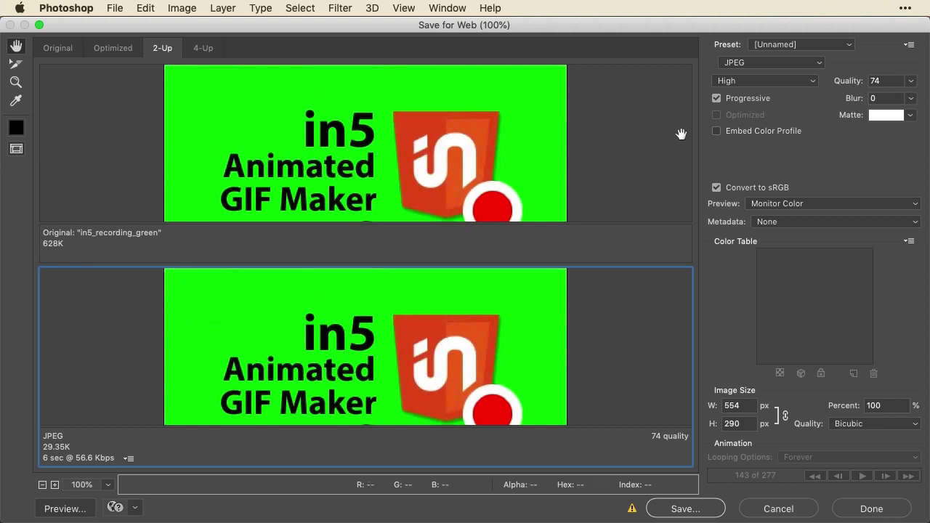
{"action": "left_click", "coordinate": [746, 64]}
{"action": "left_click", "coordinate": [737, 62]}
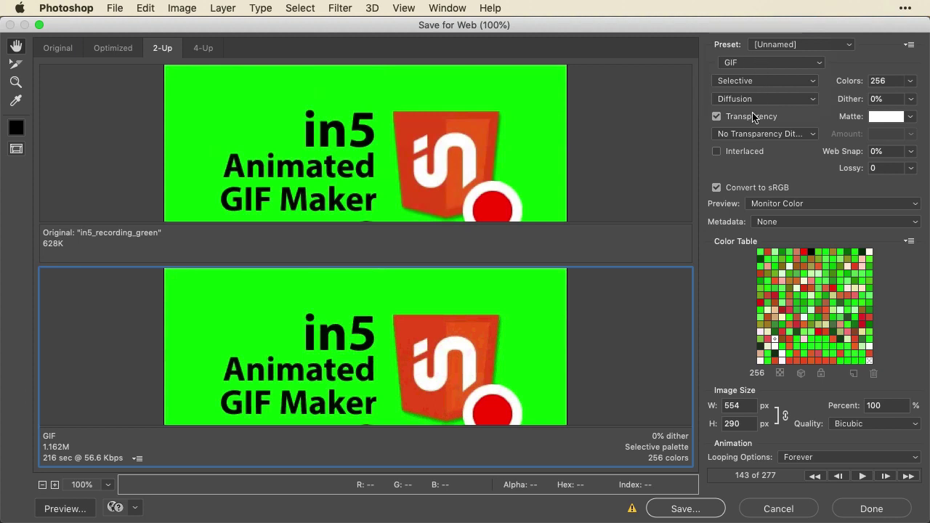
Play the GIF preview, step back to frame 228, and pan so v3 shows below the title
{"action": "left_click", "coordinate": [861, 476]}
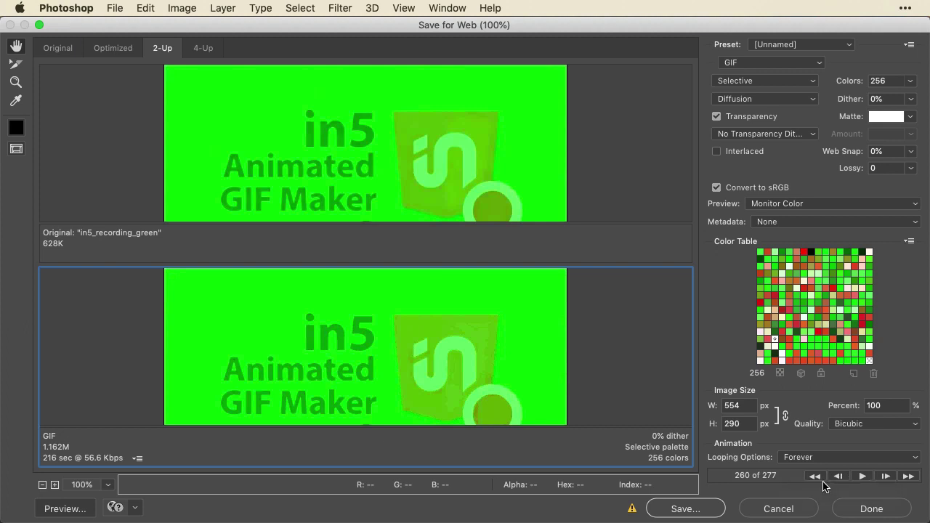
{"action": "left_click", "coordinate": [834, 476]}
{"action": "left_click", "coordinate": [834, 476]}
{"action": "left_click", "coordinate": [835, 476]}
{"action": "left_click", "coordinate": [834, 476]}
{"action": "left_click", "coordinate": [837, 476]}
{"action": "left_click", "coordinate": [837, 476]}
{"action": "left_click", "coordinate": [840, 474]}
{"action": "left_click", "coordinate": [840, 474]}
{"action": "left_click", "coordinate": [842, 476]}
{"action": "left_click", "coordinate": [842, 476]}
{"action": "left_click", "coordinate": [842, 476]}
{"action": "left_click", "coordinate": [841, 476]}
{"action": "left_click", "coordinate": [842, 476]}
{"action": "left_click", "coordinate": [844, 475]}
{"action": "left_click", "coordinate": [843, 475]}
{"action": "left_click", "coordinate": [844, 475]}
{"action": "left_click", "coordinate": [844, 475]}
{"action": "left_click", "coordinate": [844, 475]}
{"action": "left_click", "coordinate": [849, 472]}
{"action": "left_click", "coordinate": [849, 472]}
{"action": "left_click", "coordinate": [849, 472]}
{"action": "left_click", "coordinate": [849, 473]}
{"action": "left_click", "coordinate": [848, 472]}
{"action": "left_click", "coordinate": [849, 472]}
{"action": "left_click", "coordinate": [849, 473]}
{"action": "left_click", "coordinate": [849, 472]}
{"action": "left_click", "coordinate": [849, 472]}
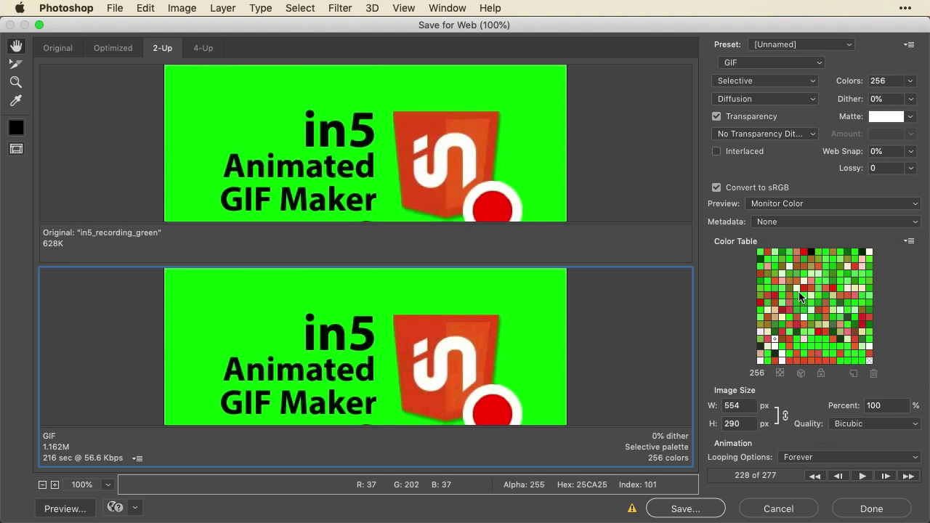
{"action": "left_click_drag", "start_coordinate": [500, 326], "coordinate": [501, 304]}
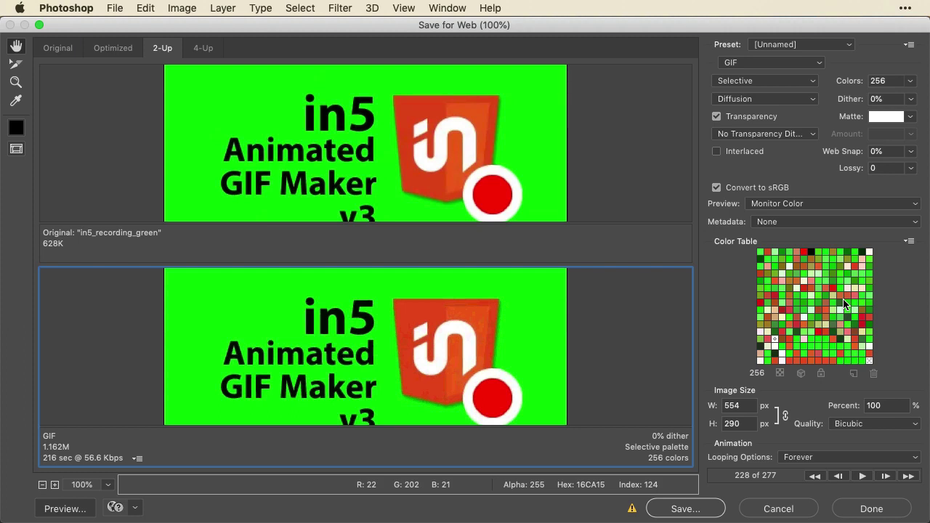
Set Colors to 4, delete two swatches to leave 2 palette colours, and select the green
{"action": "left_click", "coordinate": [913, 83]}
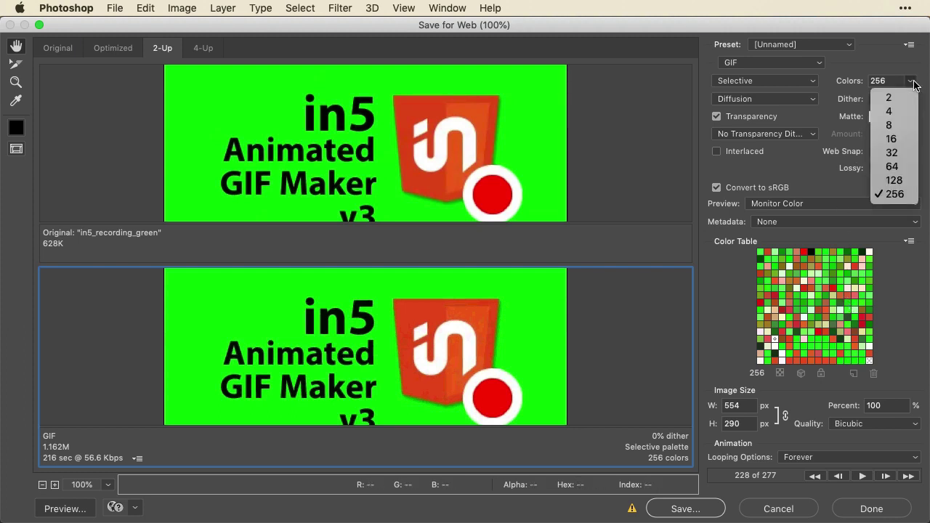
{"action": "left_click", "coordinate": [905, 112]}
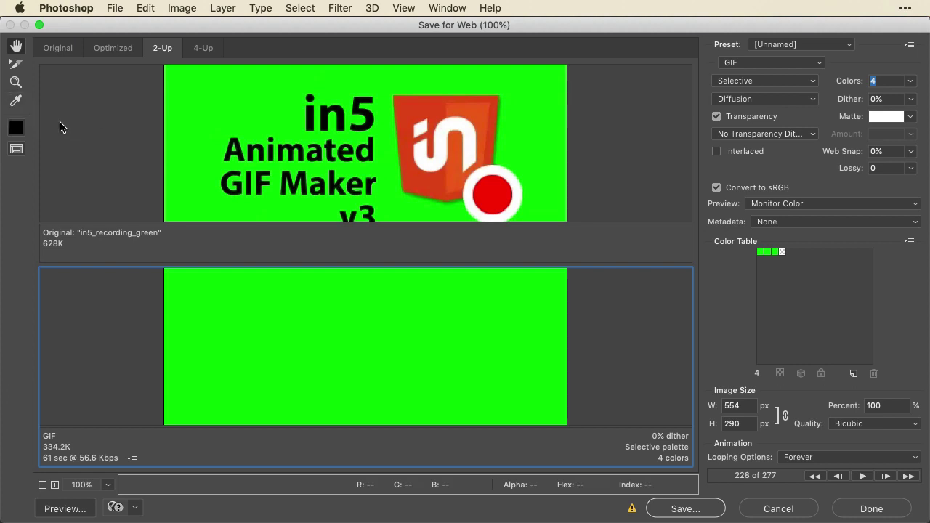
{"action": "left_click", "coordinate": [774, 253]}
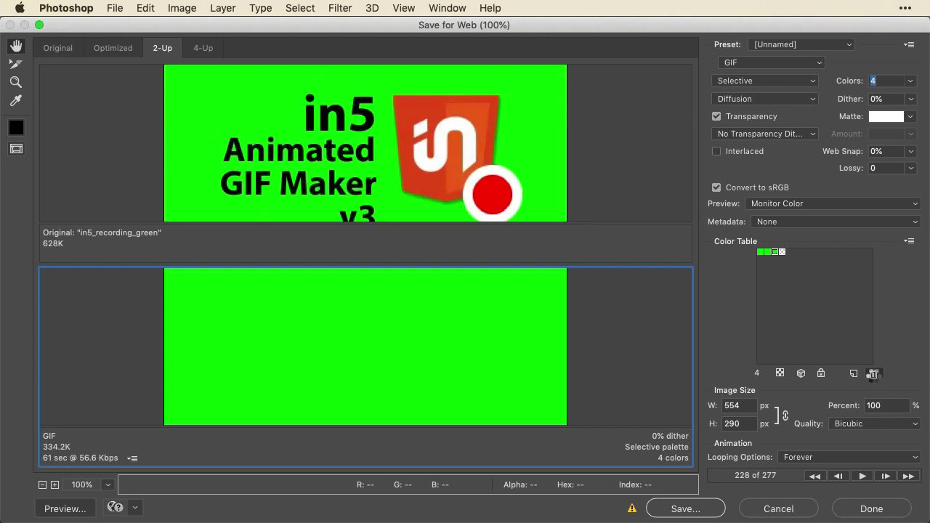
{"action": "left_click", "coordinate": [875, 373]}
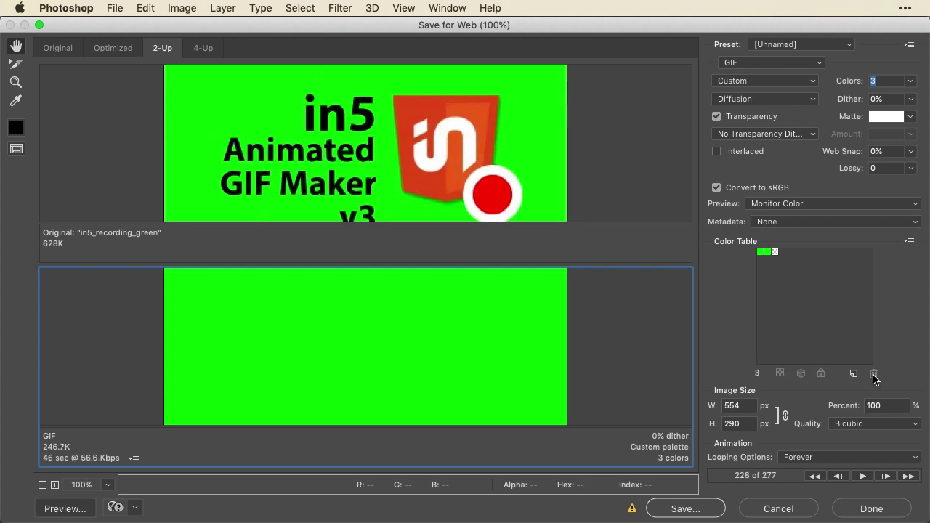
{"action": "left_click", "coordinate": [768, 253]}
{"action": "left_click", "coordinate": [875, 373]}
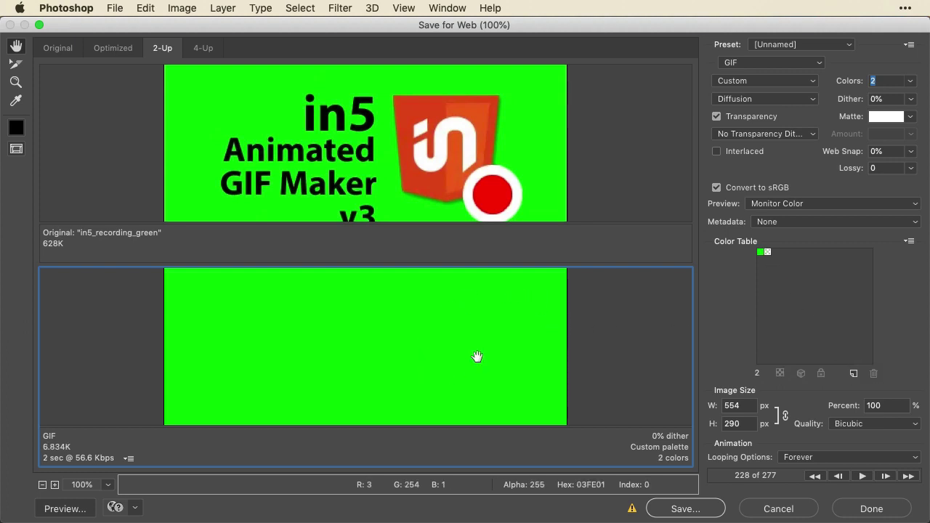
{"action": "left_click", "coordinate": [760, 253]}
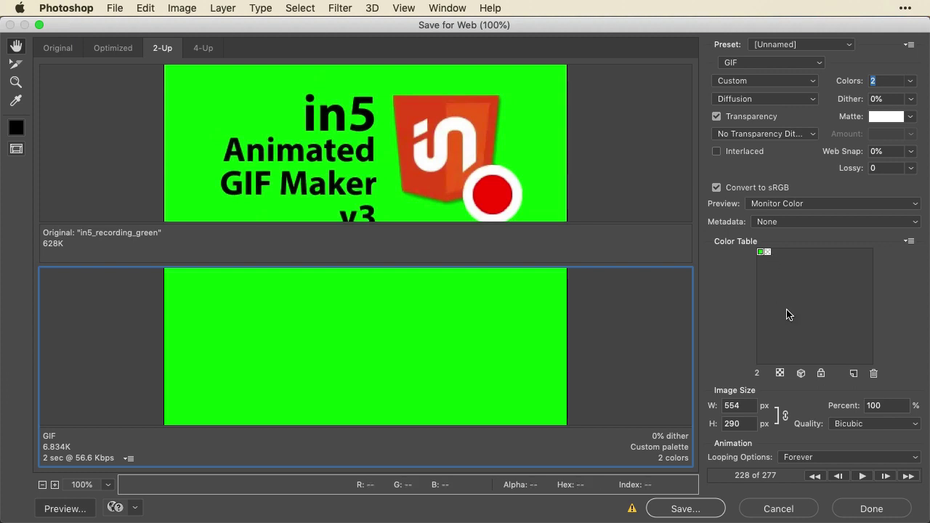
Map the green swatch to transparent and pick the Eyedropper on the Original preview
{"action": "left_click", "coordinate": [782, 373]}
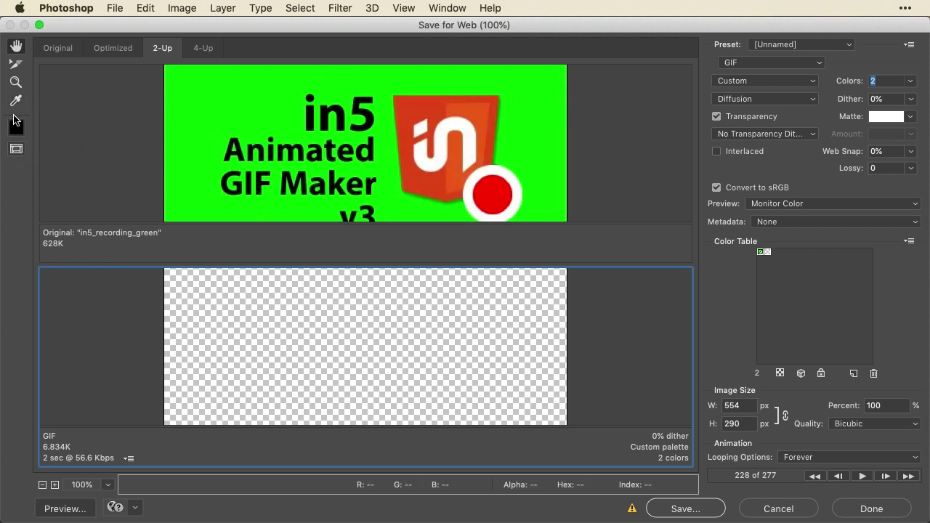
{"action": "left_click", "coordinate": [16, 100]}
{"action": "left_click", "coordinate": [313, 106]}
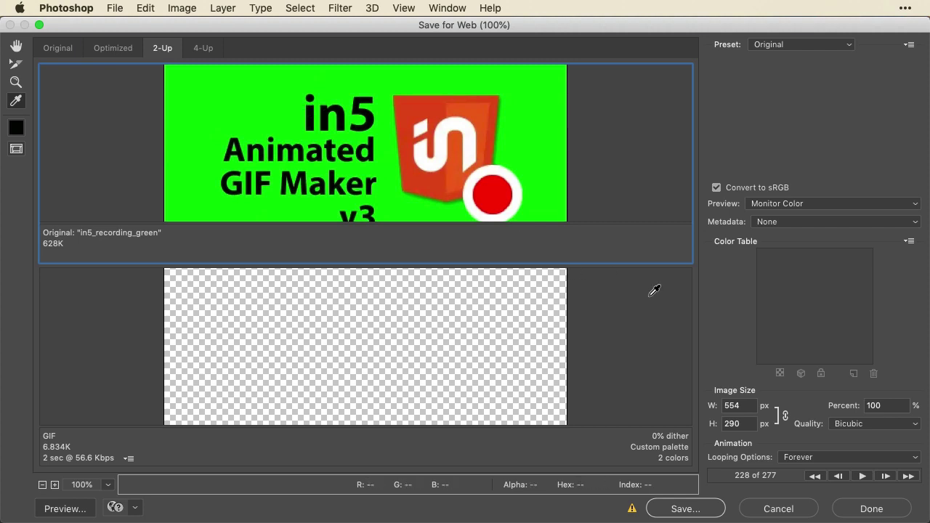
Add the sampled black and the logo's white to the GIF palette
{"action": "left_click", "coordinate": [654, 336]}
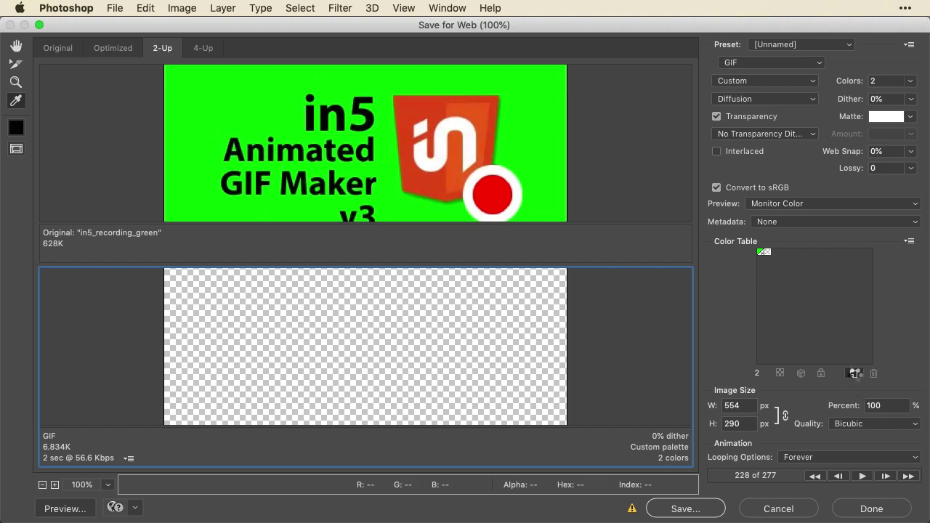
{"action": "left_click", "coordinate": [854, 375]}
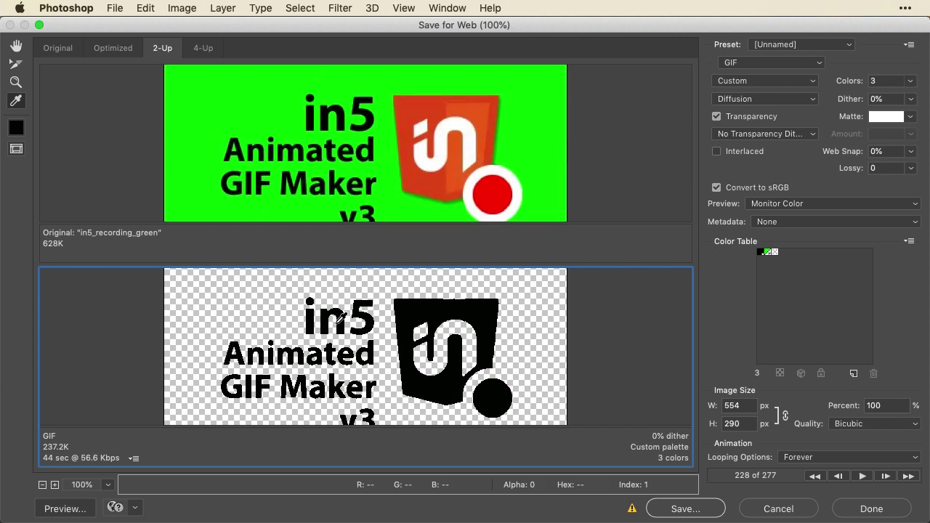
{"action": "left_click", "coordinate": [427, 139]}
{"action": "left_click", "coordinate": [679, 346]}
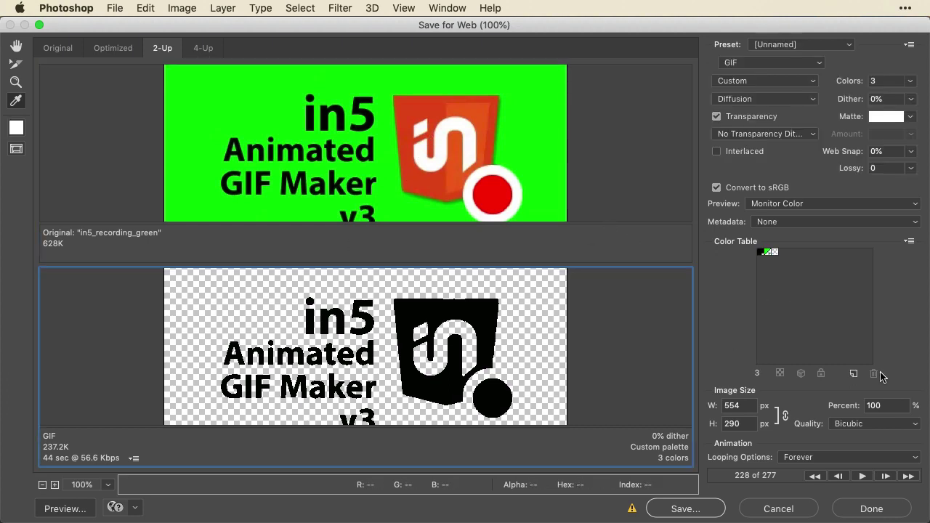
{"action": "left_click", "coordinate": [854, 373]}
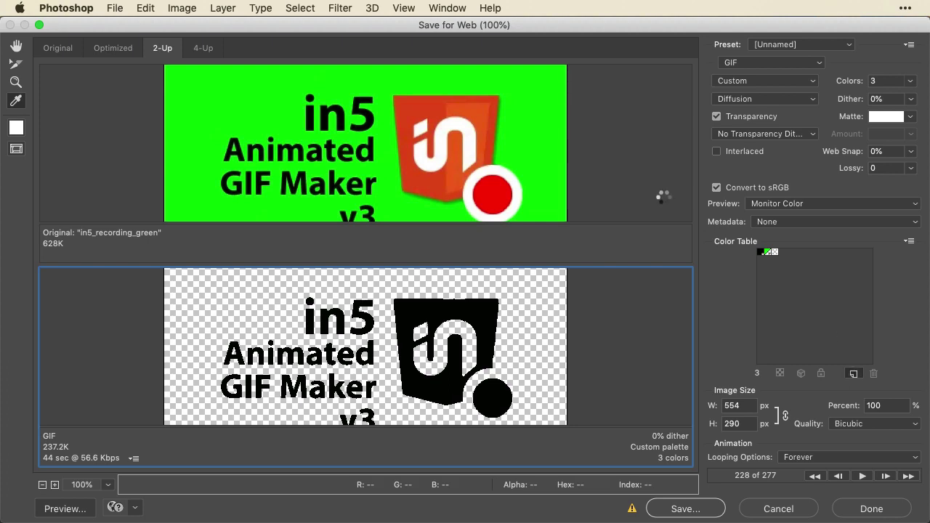
Sample the logo's orange and the red circle and add both to the palette
{"action": "left_click", "coordinate": [485, 109]}
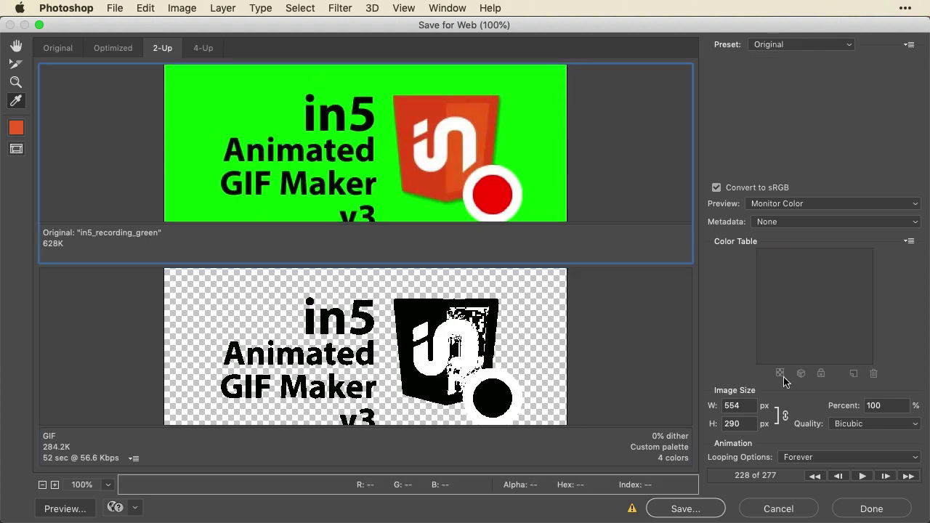
{"action": "left_click", "coordinate": [651, 308]}
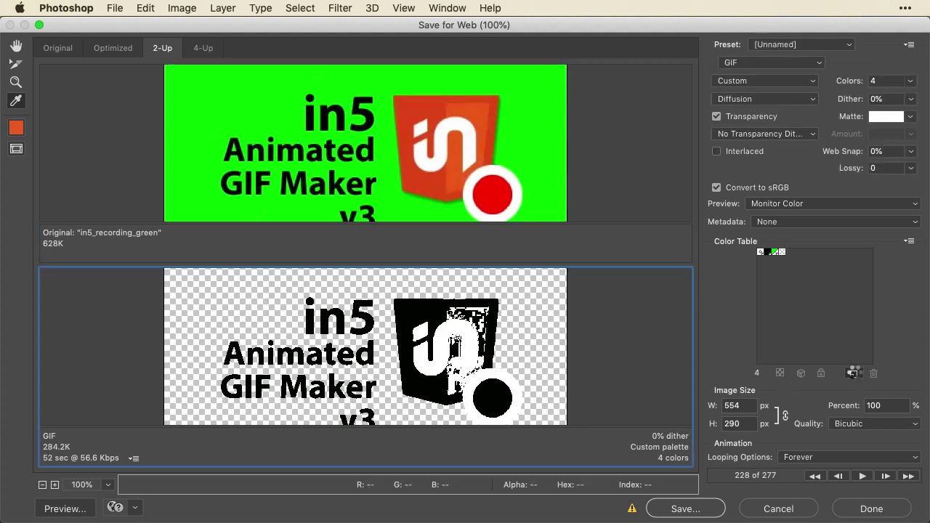
{"action": "left_click", "coordinate": [854, 373]}
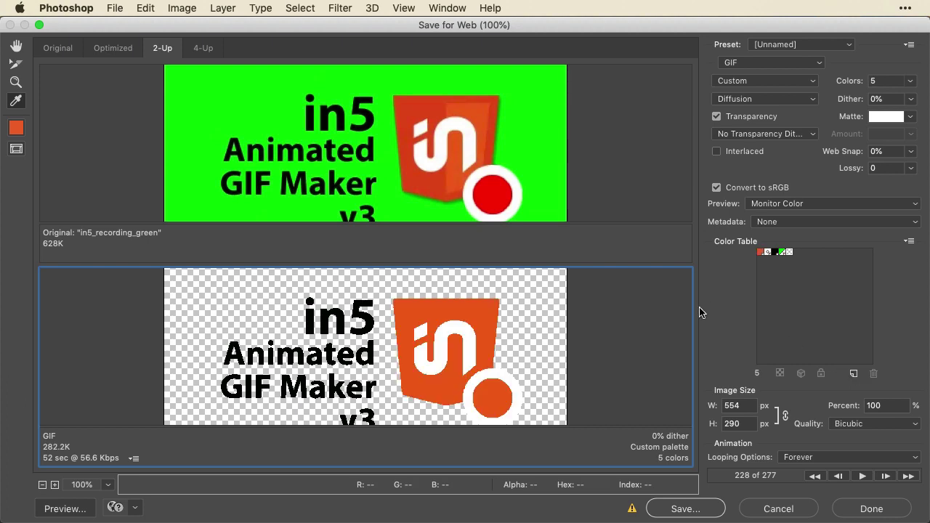
{"action": "left_click", "coordinate": [485, 198]}
{"action": "left_click", "coordinate": [660, 355]}
{"action": "left_click", "coordinate": [854, 374]}
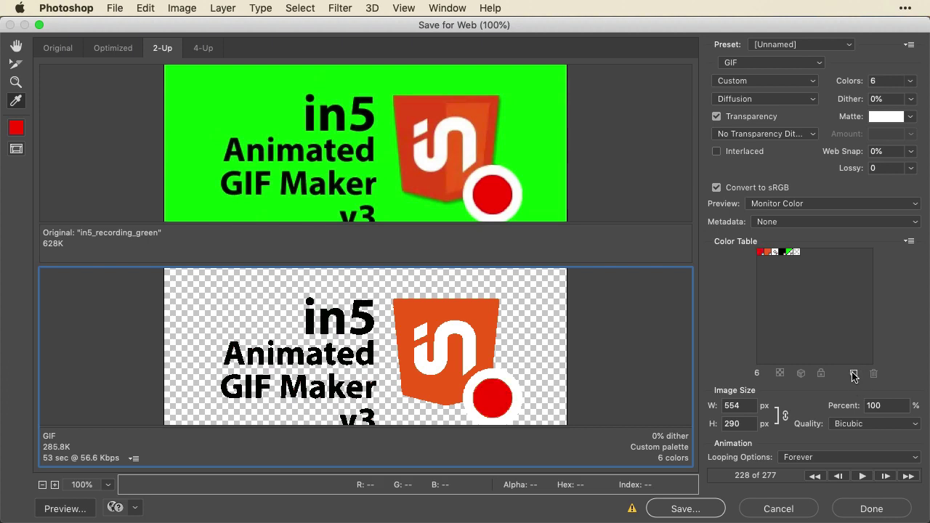
Sample the logo's darker red near its edge and add it to the palette
{"action": "left_click", "coordinate": [502, 113]}
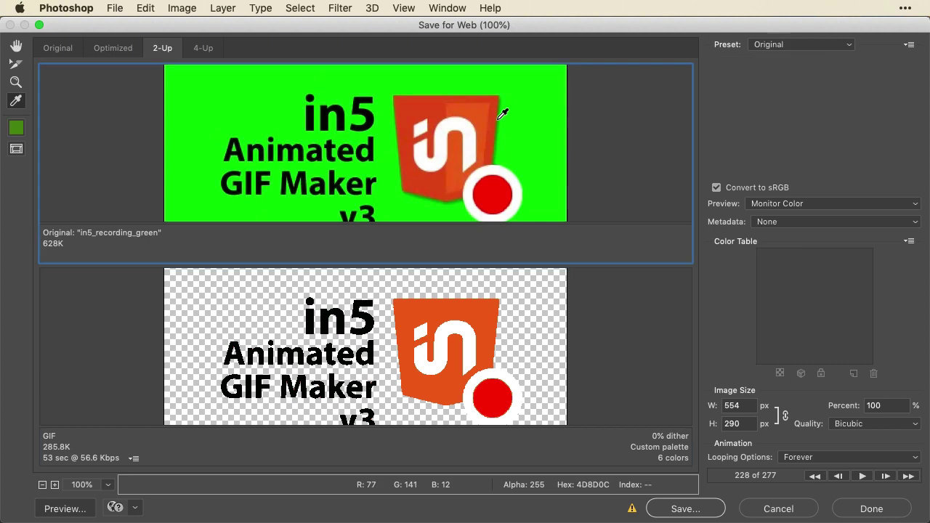
{"action": "left_click", "coordinate": [667, 353]}
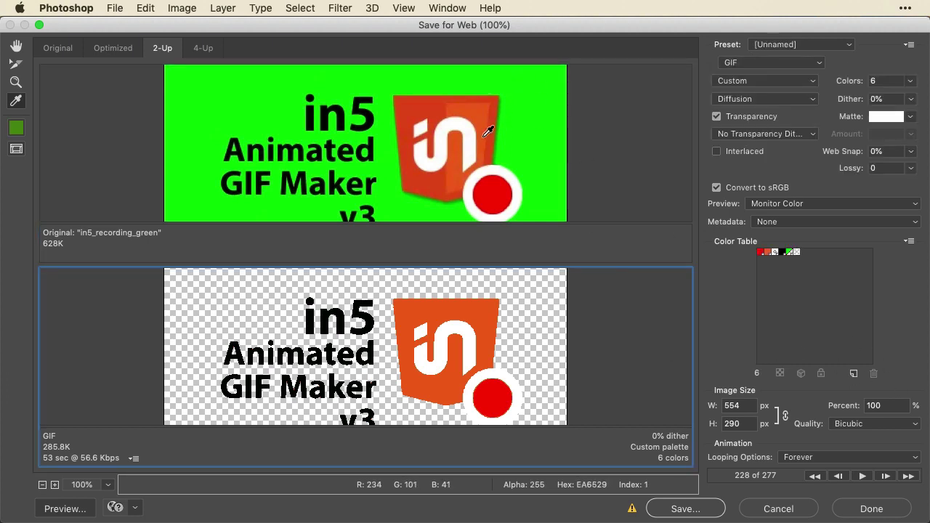
{"action": "left_click", "coordinate": [445, 109]}
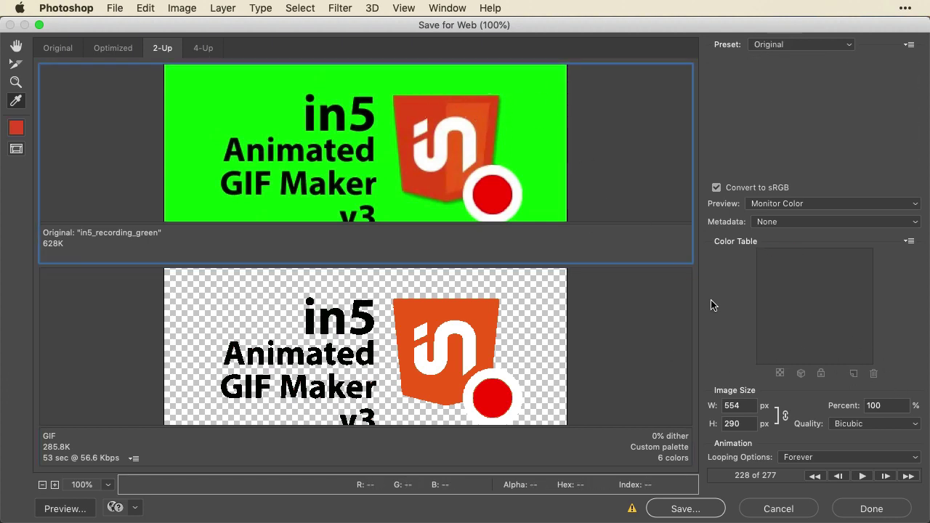
{"action": "left_click", "coordinate": [615, 307]}
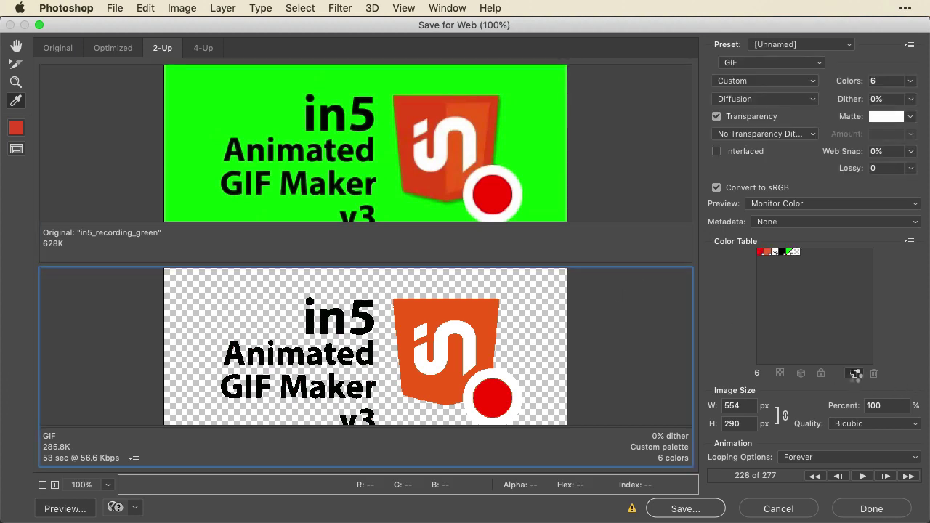
{"action": "left_click", "coordinate": [855, 373]}
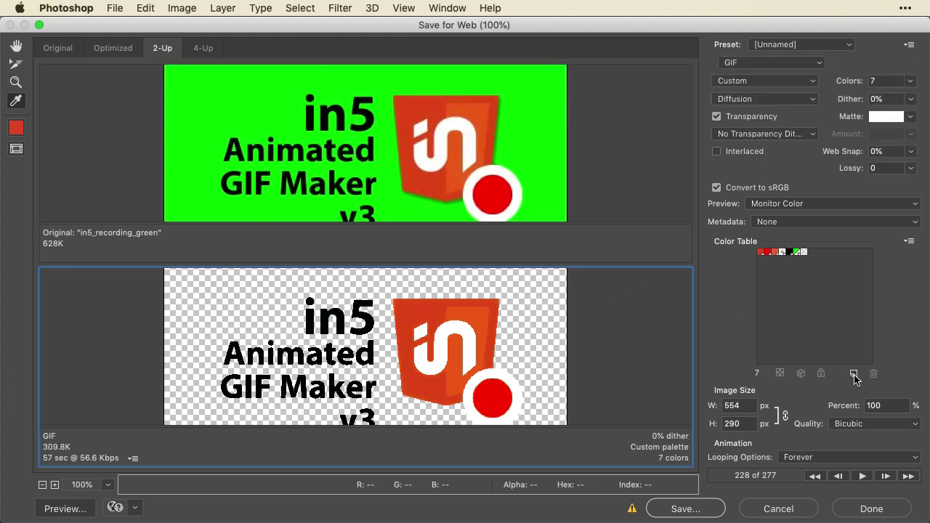